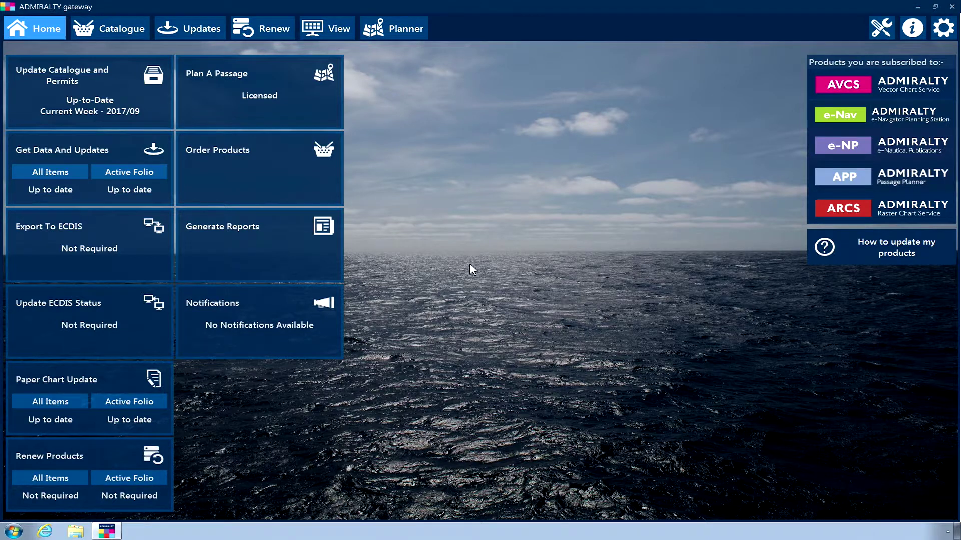
Step: Open the Order Products catalogue and filter it to AVCS Charts, showing coverage across all usage bands
click(249, 149)
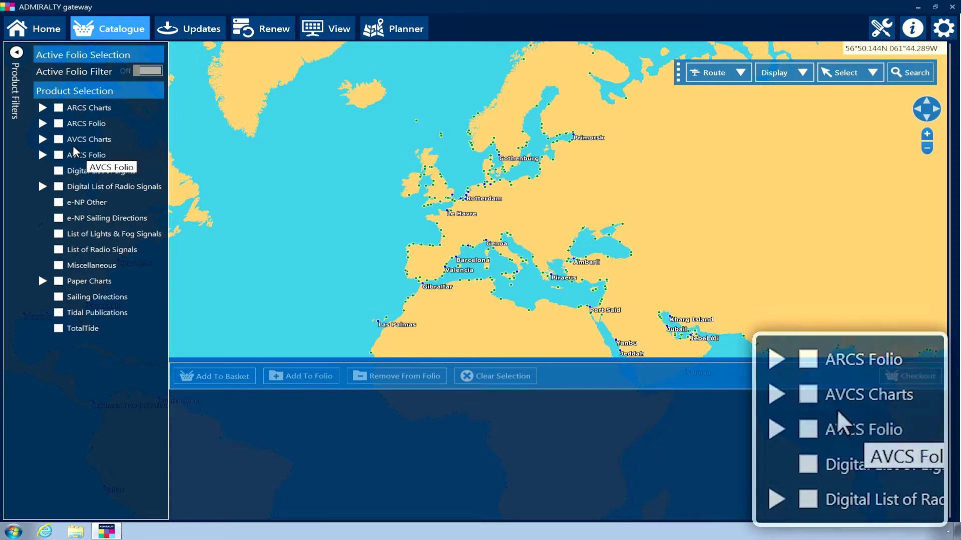
click(61, 143)
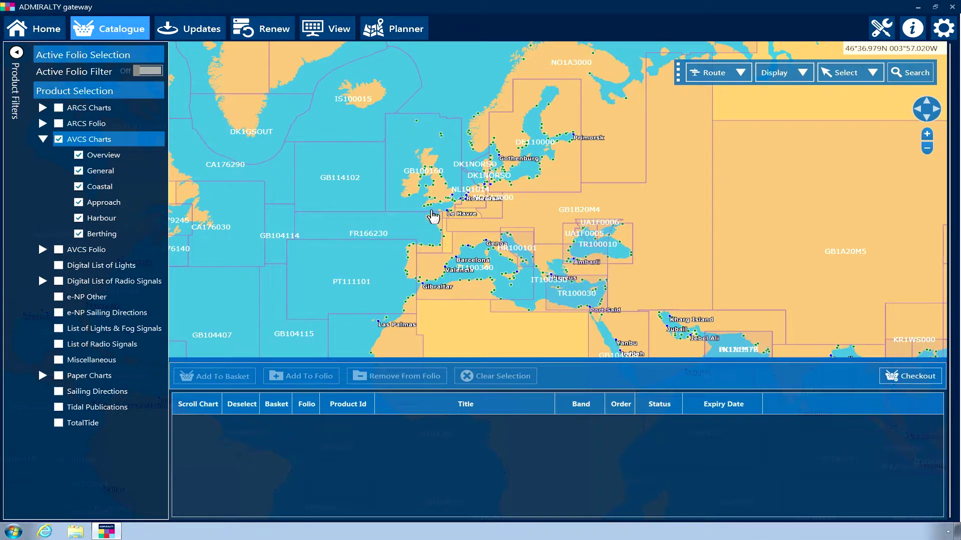
Step: Select overview charts GB100160 British Isles and GB114102 North Atlantic Ocean, then zoom toward the English Channel
click(424, 176)
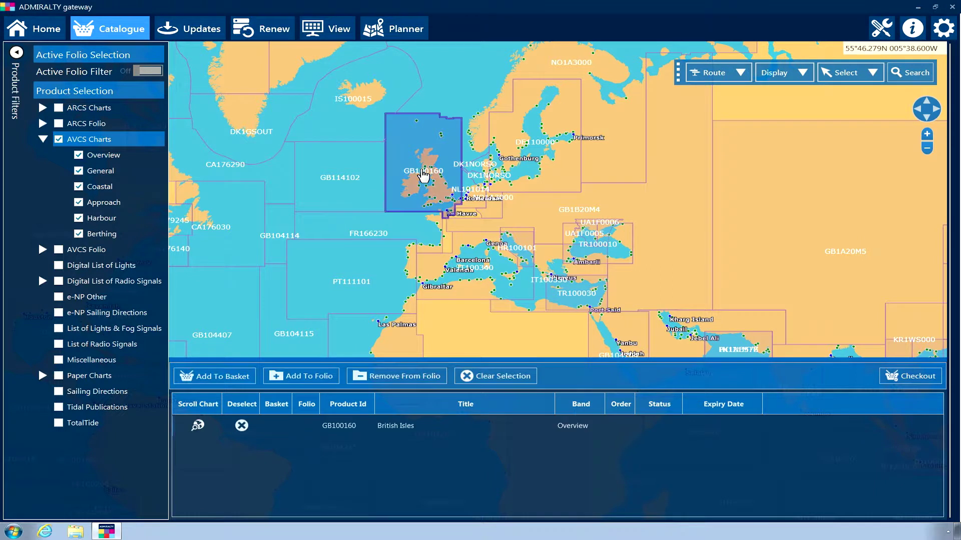
click(363, 190)
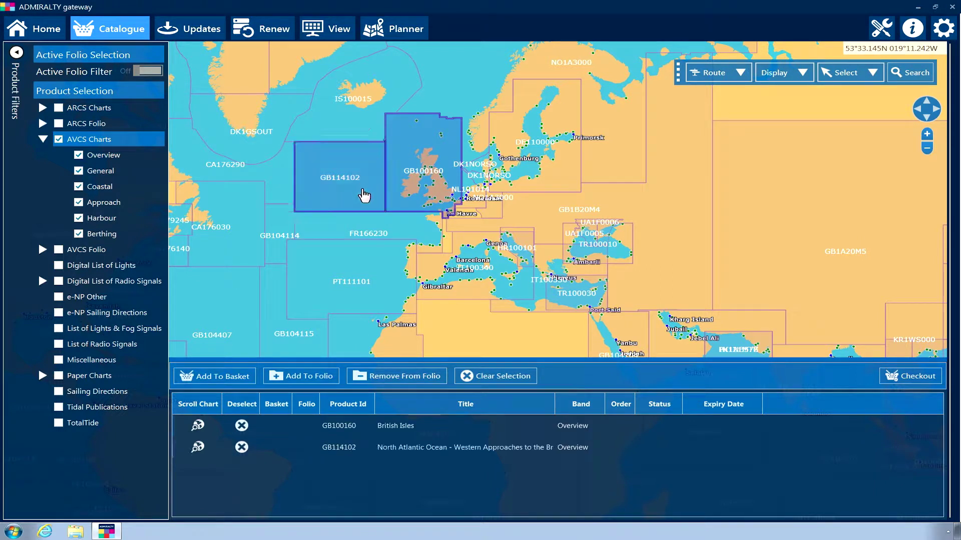
click(927, 134)
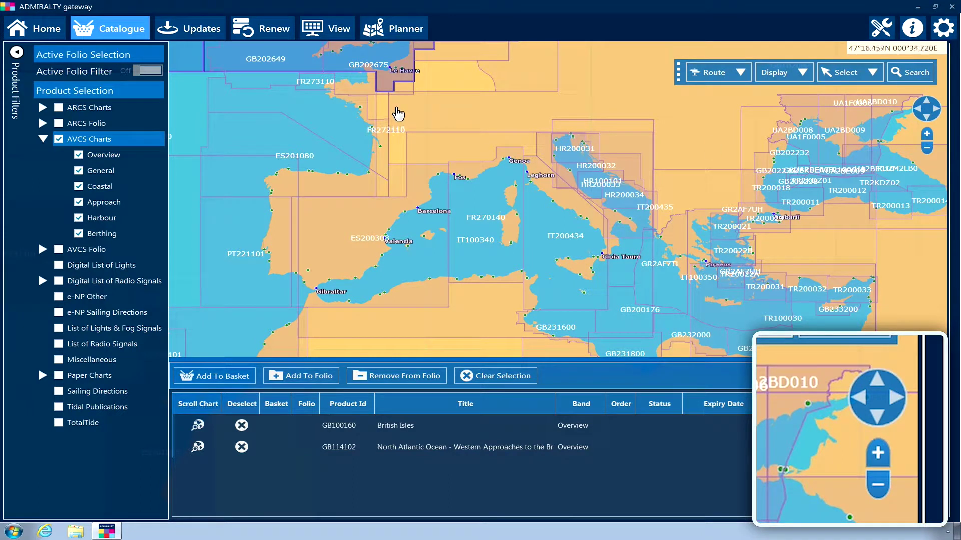
drag(398, 115, 464, 302)
click(927, 134)
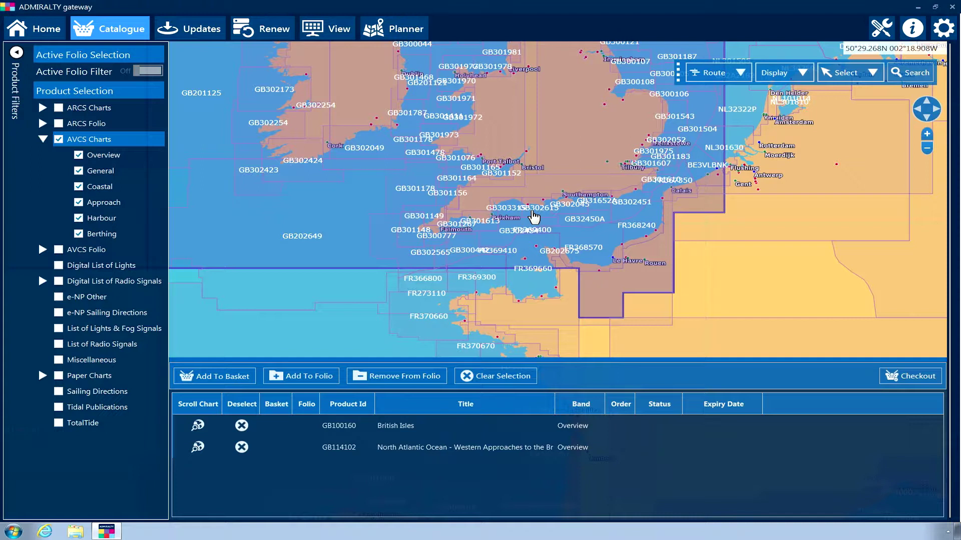
Step: Add GB202675 English Channel and GB302615 Bill of Portland to Christchurch from the chart picker wheel
click(534, 216)
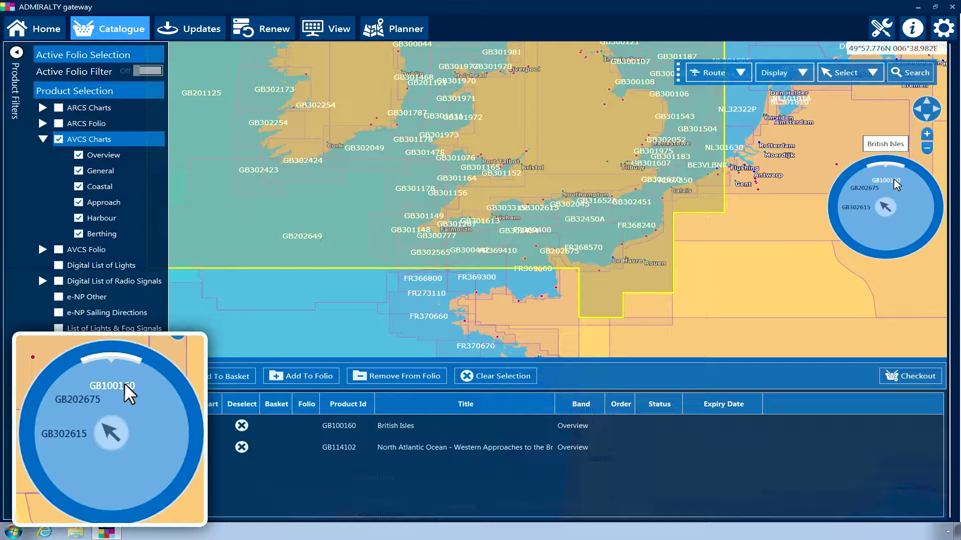
click(862, 187)
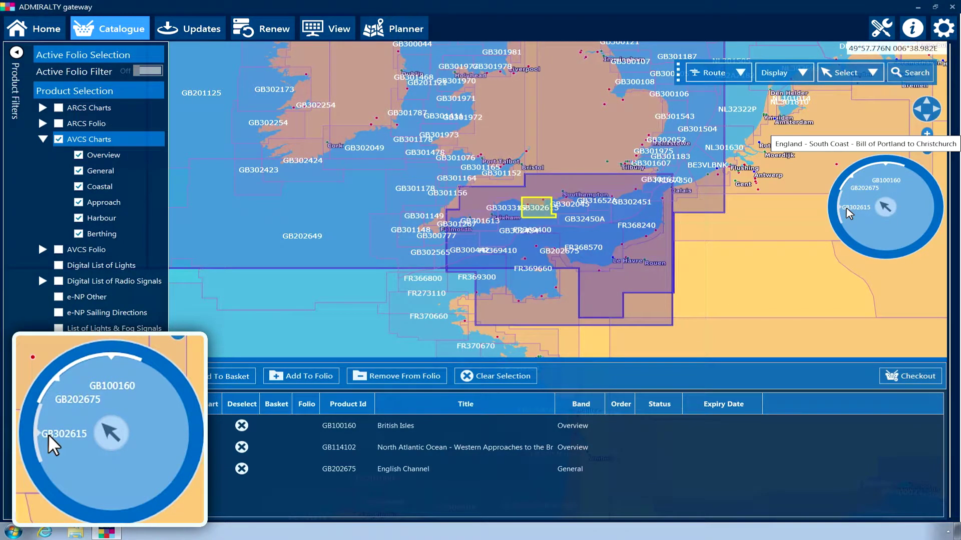
click(849, 213)
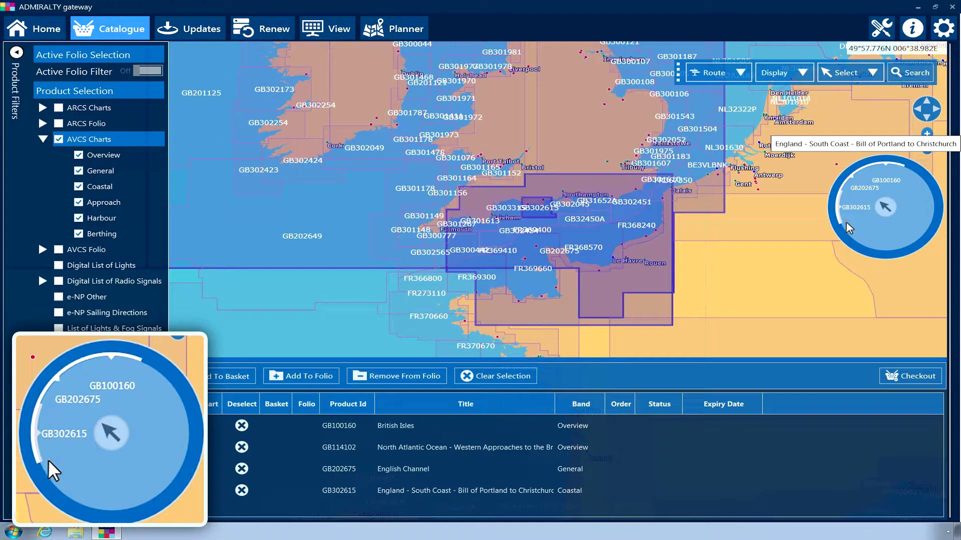
click(849, 230)
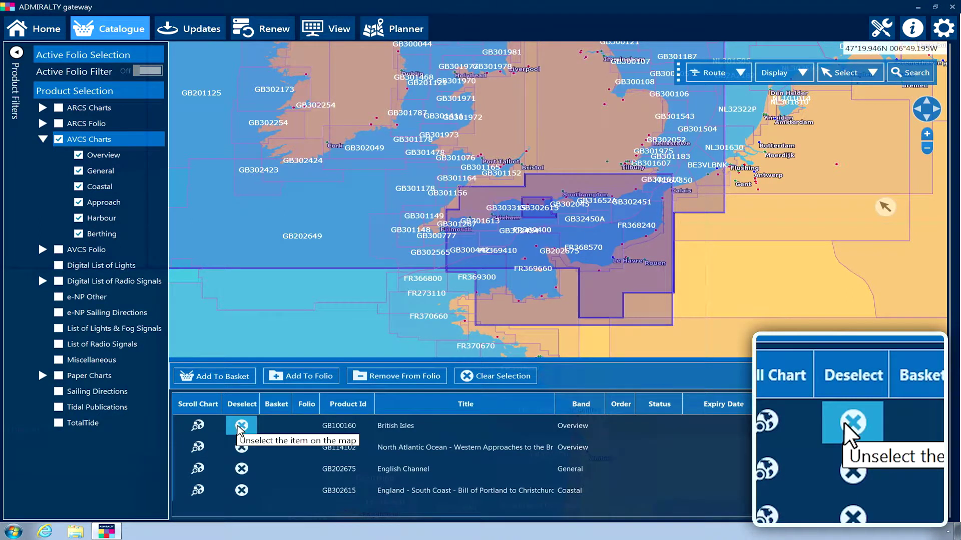
Step: Deselect GB100160, add the remaining three AVCS charts to the basket, and turn off the AVCS filter
click(241, 427)
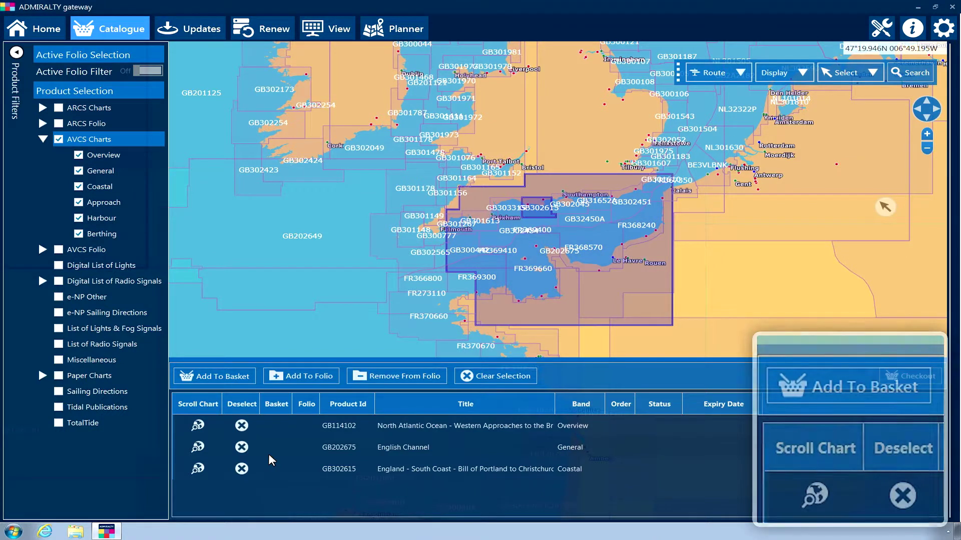
click(235, 380)
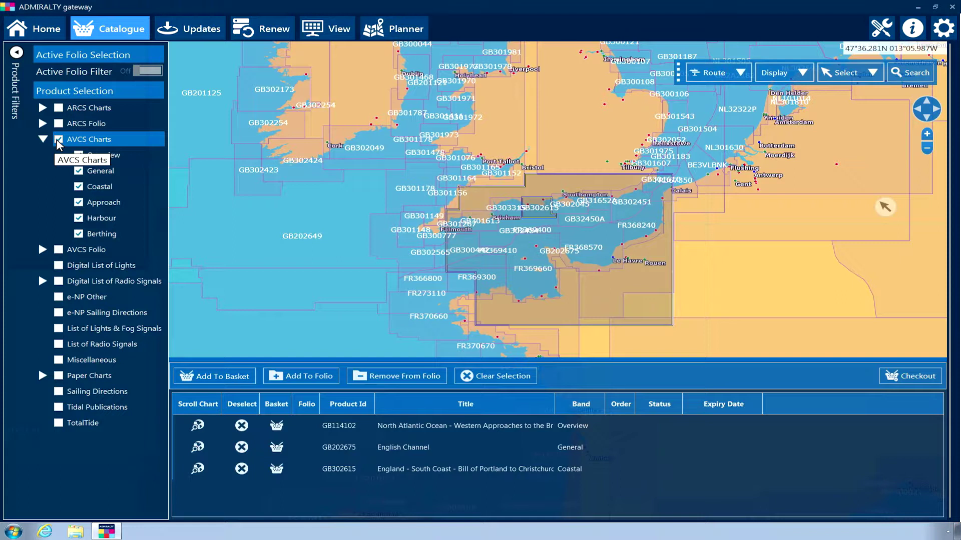
click(58, 140)
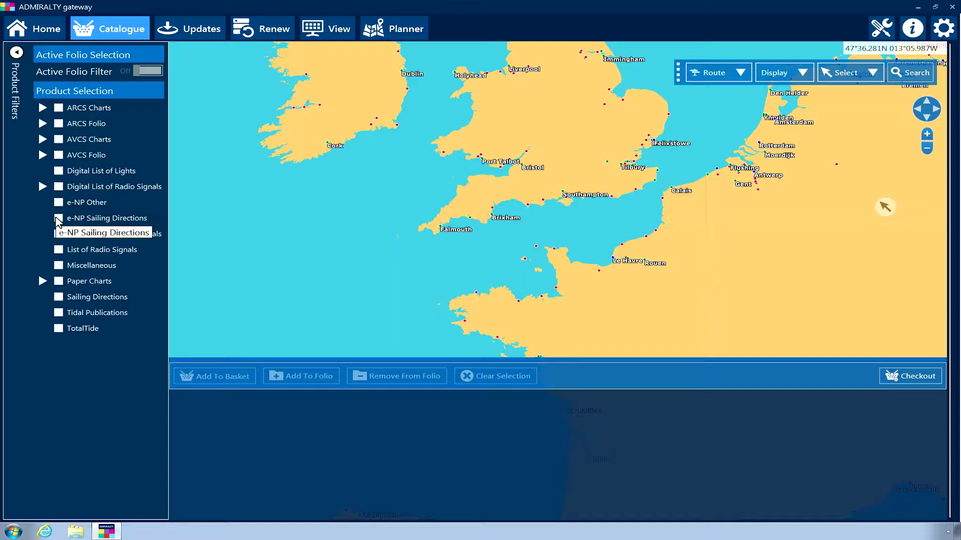
Step: Add e-NP37, e-NP27 and e-NP28 Sailing Directions to the basket, then clear the e-NP filter
click(59, 218)
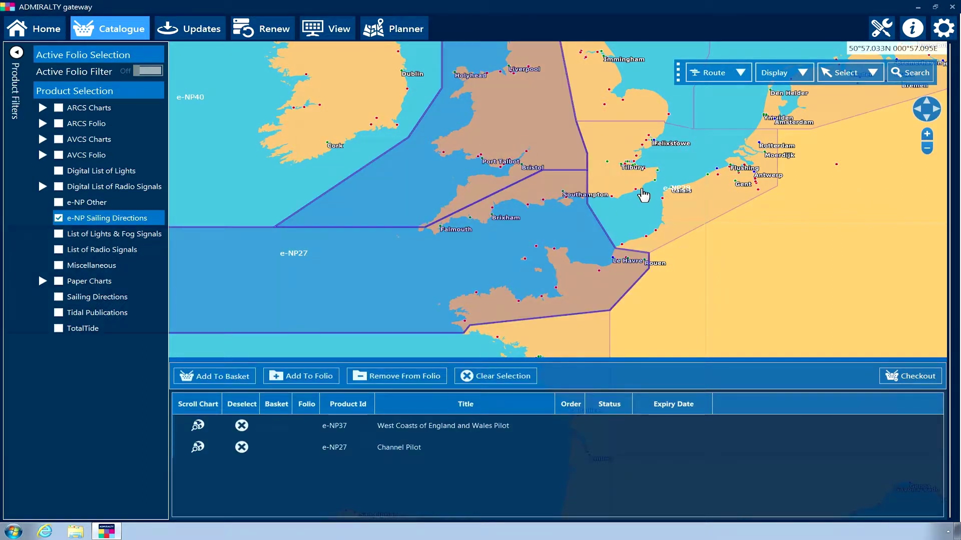
click(643, 195)
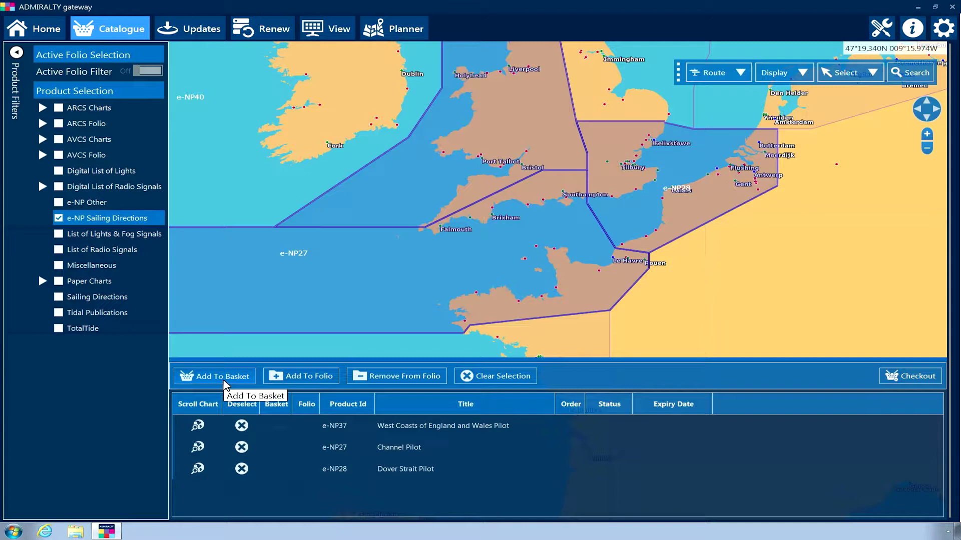
click(224, 377)
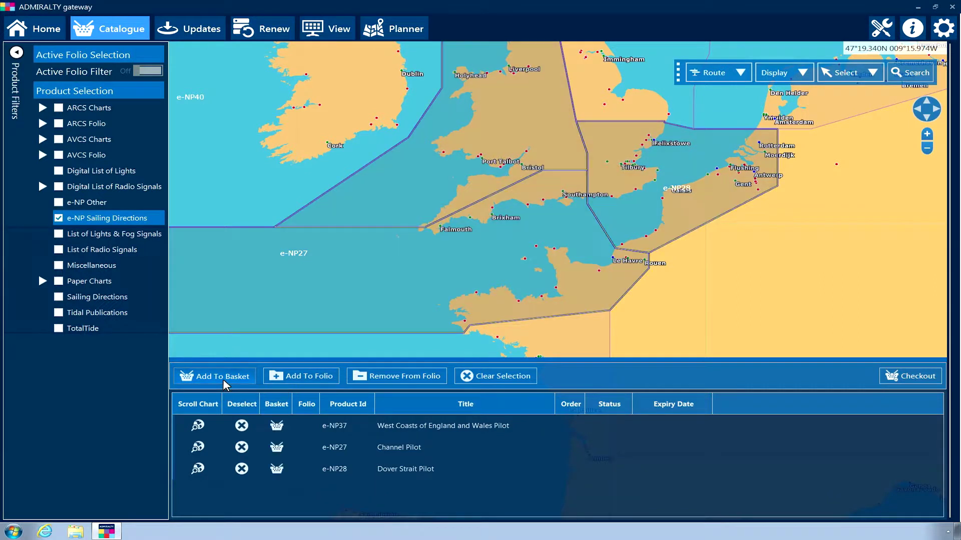
click(58, 218)
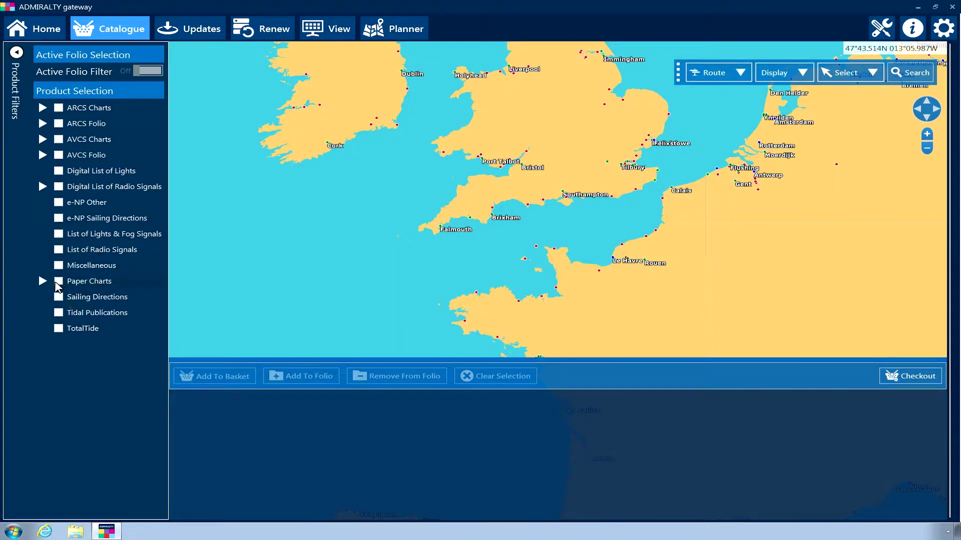
Step: Add paper charts 2 British Isles, 2454 and 2656 to the basket, then clear the Paper Charts filter
click(58, 281)
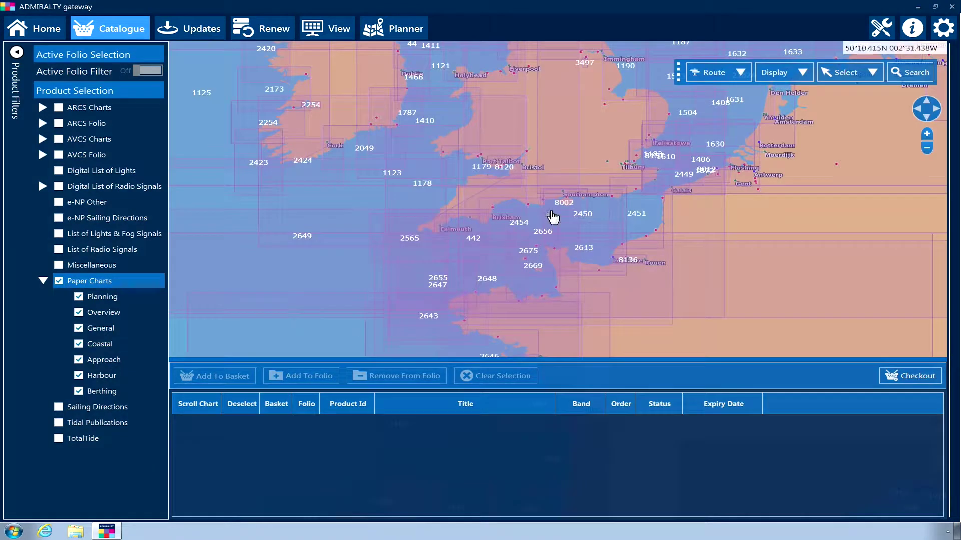
click(531, 223)
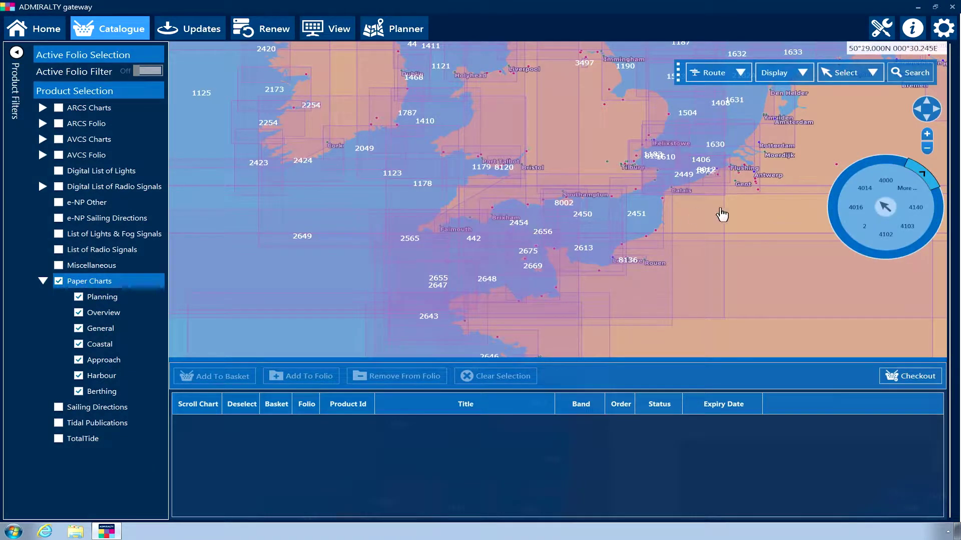
click(864, 226)
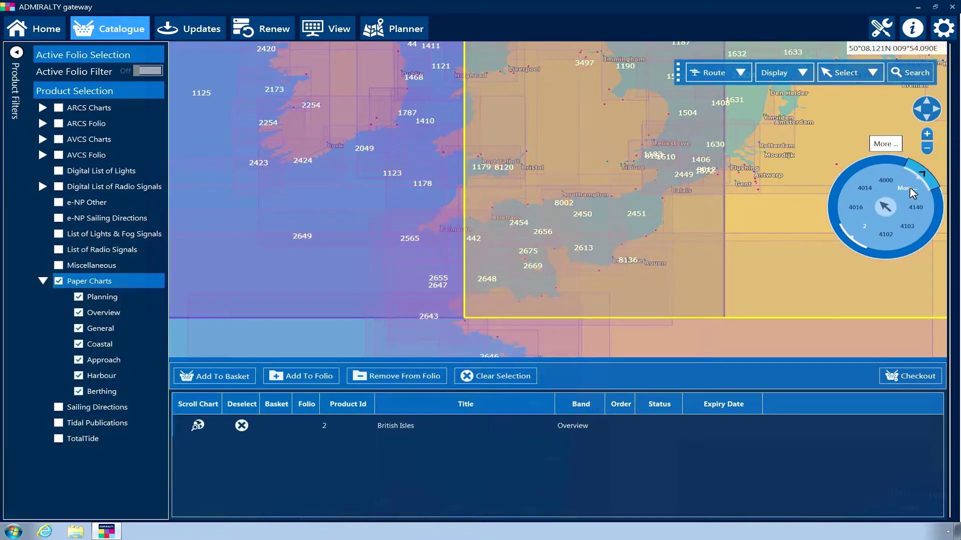
click(930, 180)
click(907, 188)
click(886, 180)
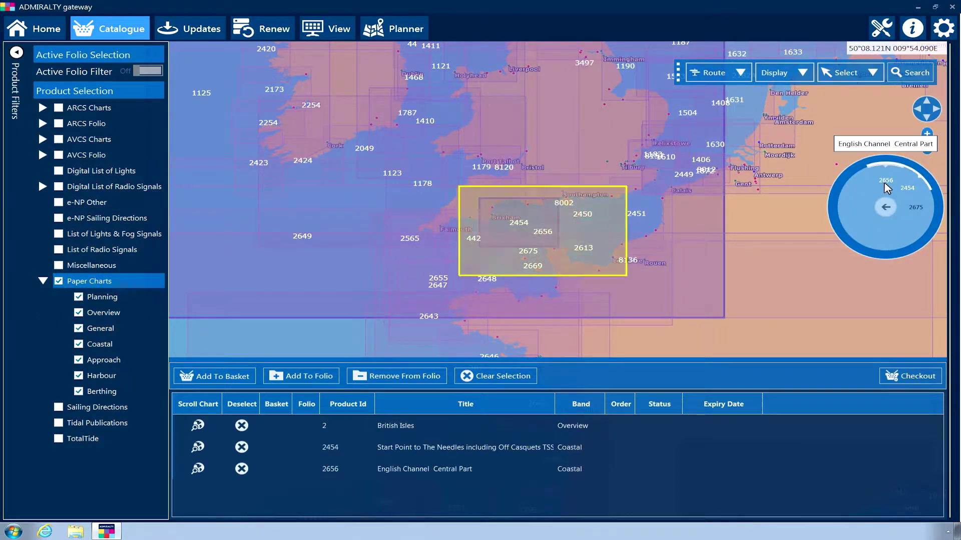
click(215, 376)
click(42, 281)
click(43, 281)
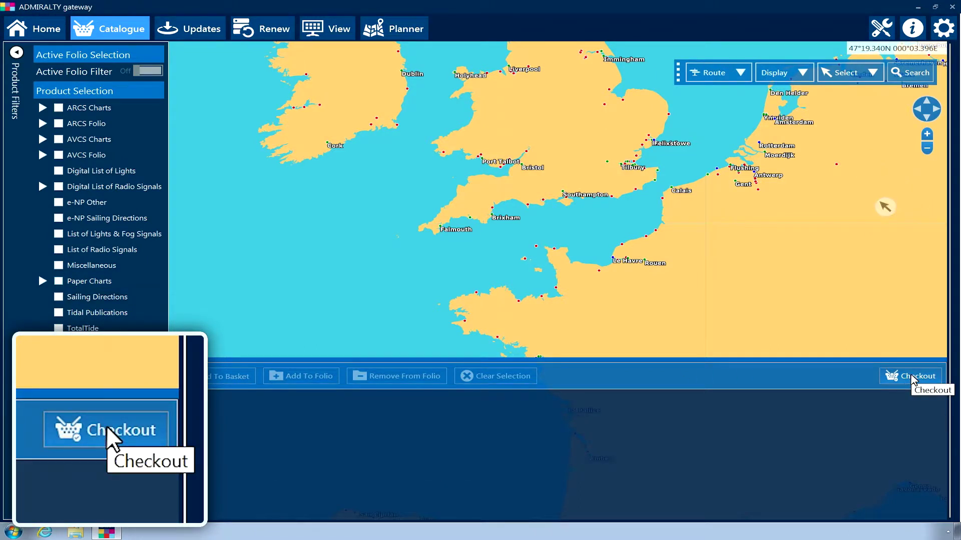
Step: Check out the basket and move past the Checkout Wizard introduction to the quantities page
click(914, 380)
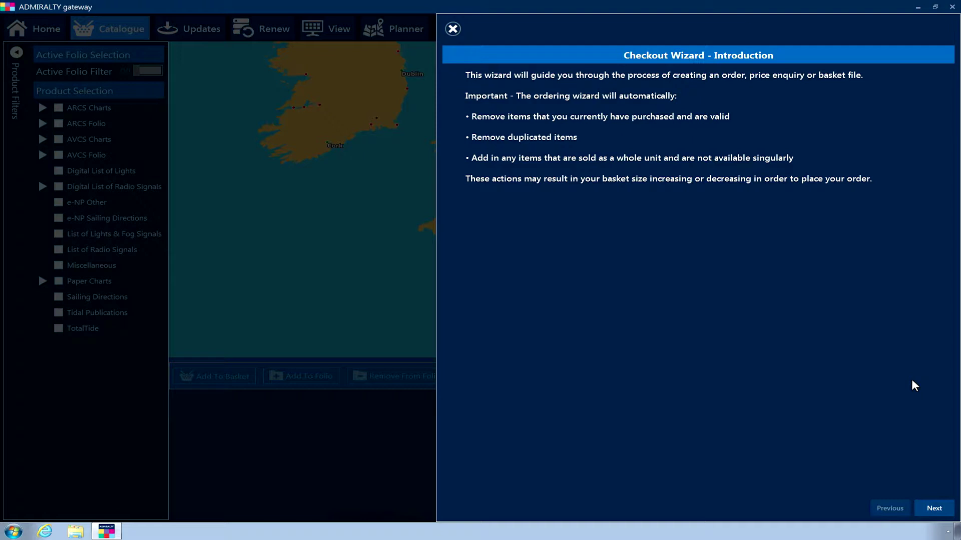
click(933, 509)
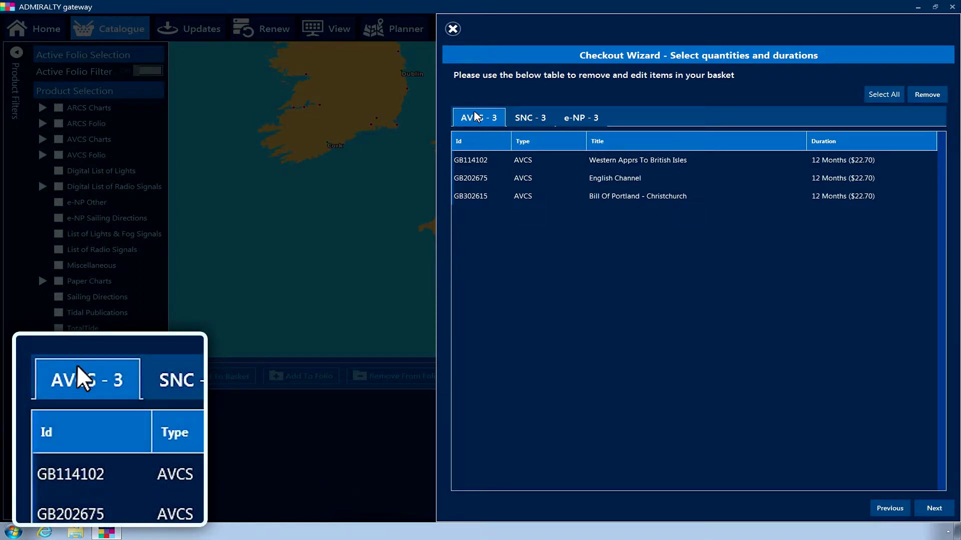
Step: Set the GB114102 AVCS subscription to 3 Months ($6.81)
click(487, 160)
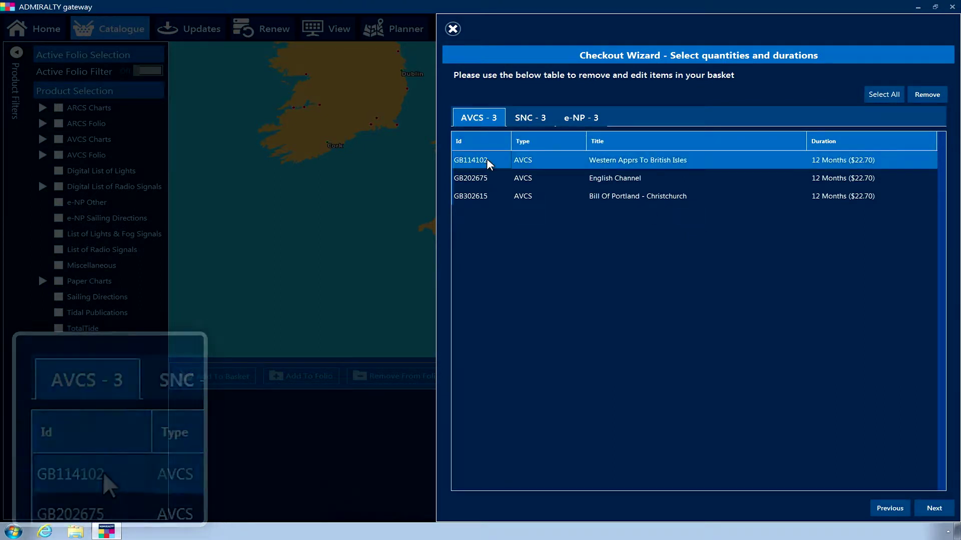
click(927, 165)
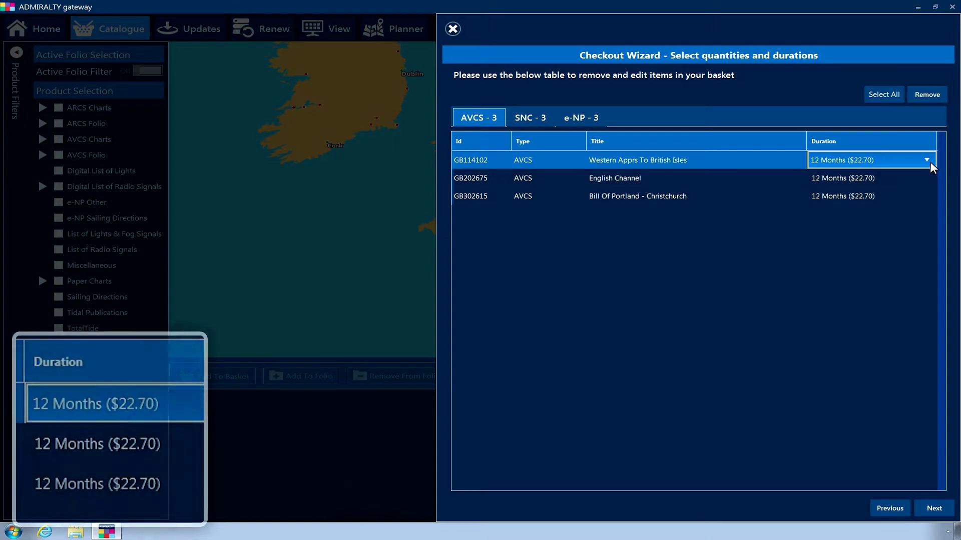
click(927, 165)
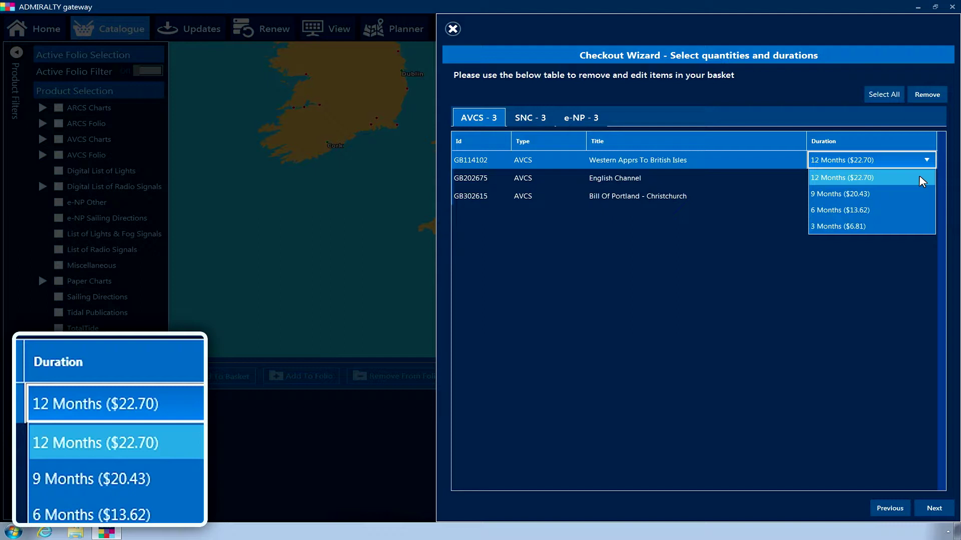
click(880, 227)
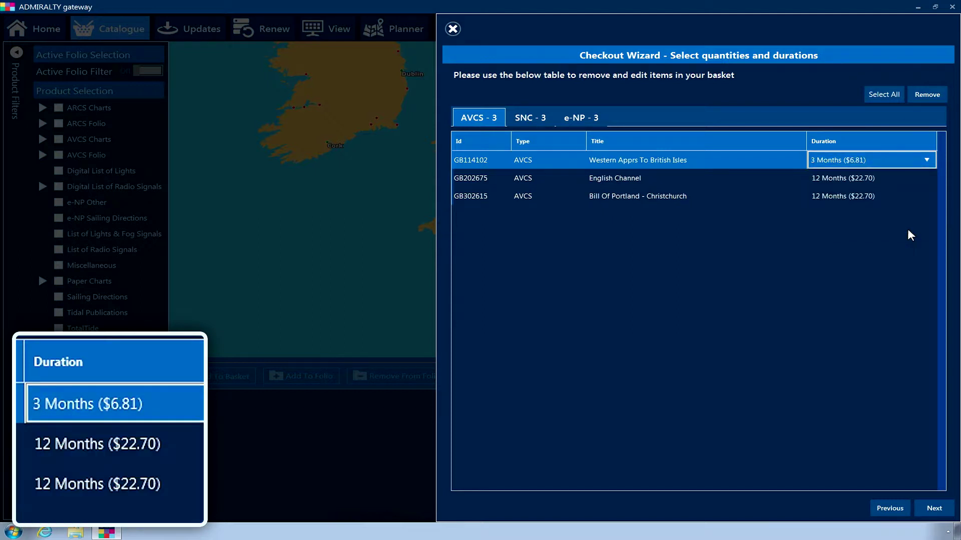
Step: Set the GB302615 Bill Of Portland - Christchurch subscription to 6 Months ($13.62)
click(880, 198)
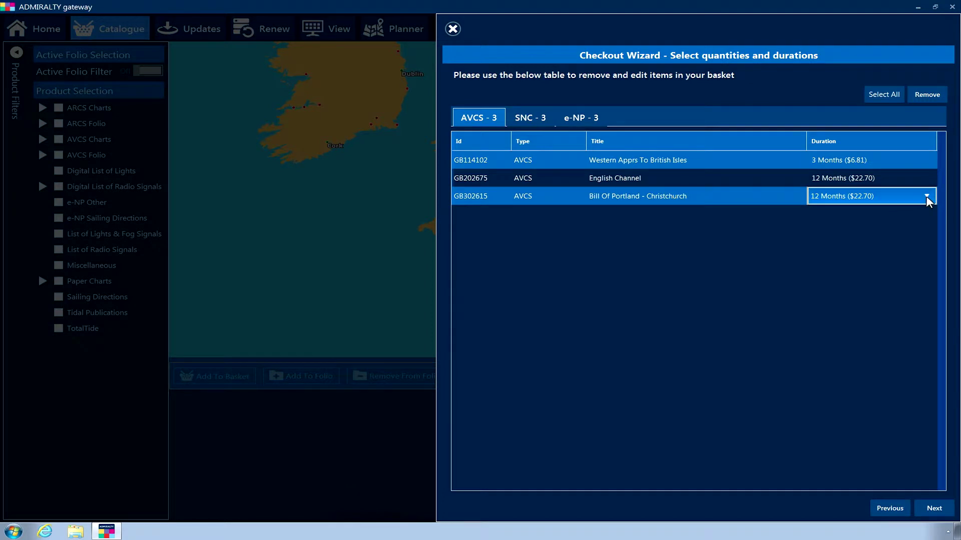
click(927, 197)
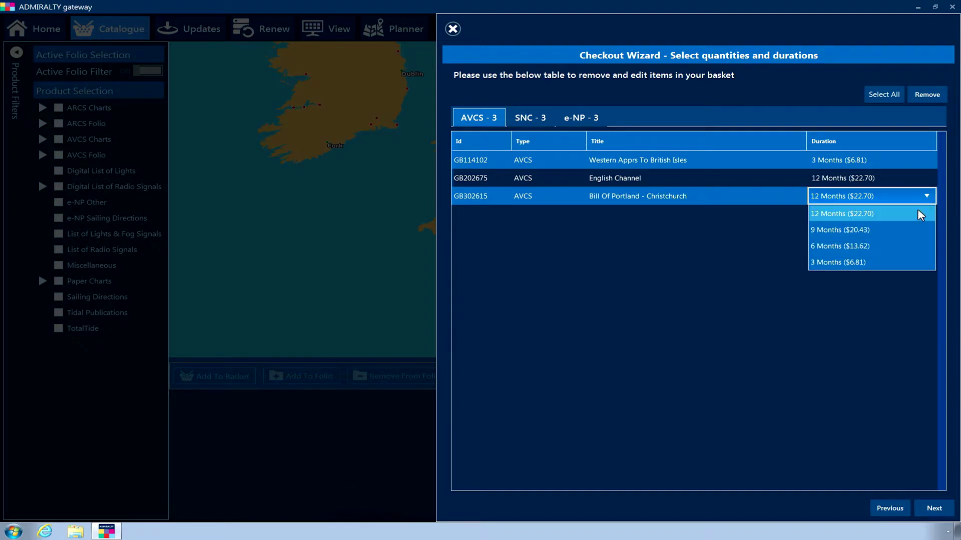
click(910, 247)
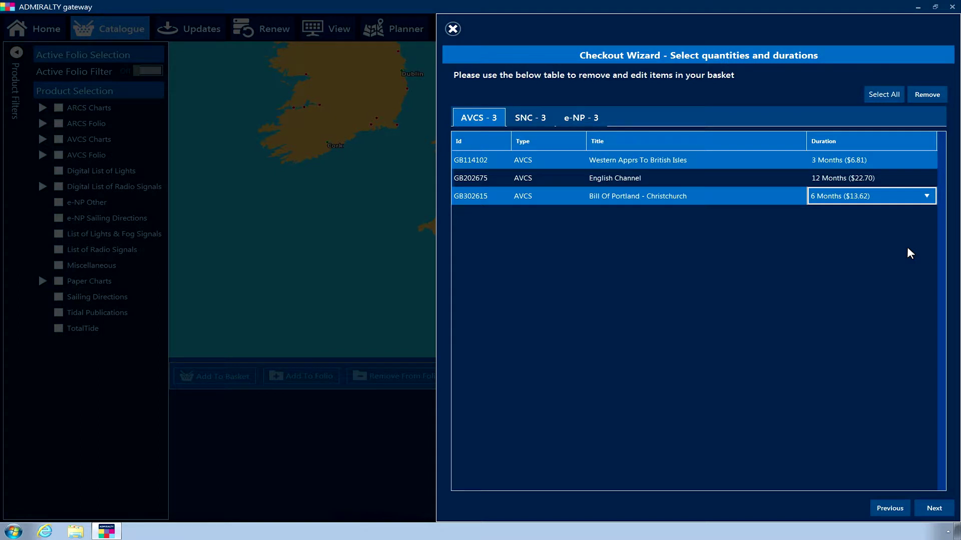
Step: Set the paper chart 2 British Isles quantity to 3 in the SNC list
click(547, 120)
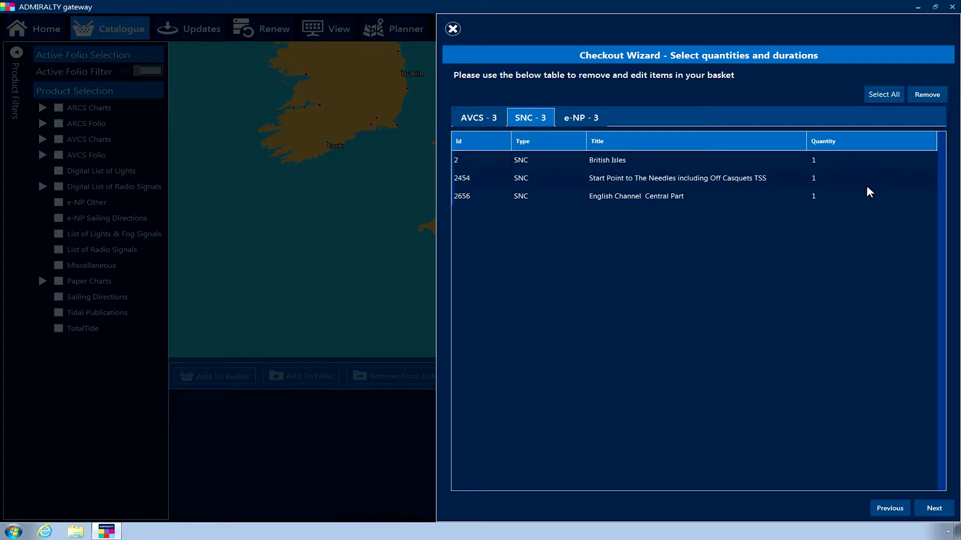
click(867, 168)
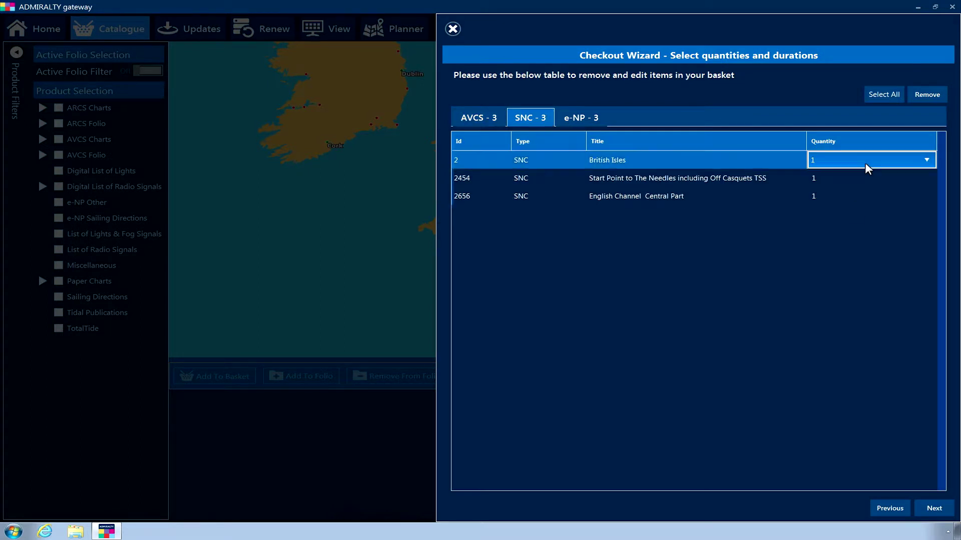
click(923, 161)
click(881, 211)
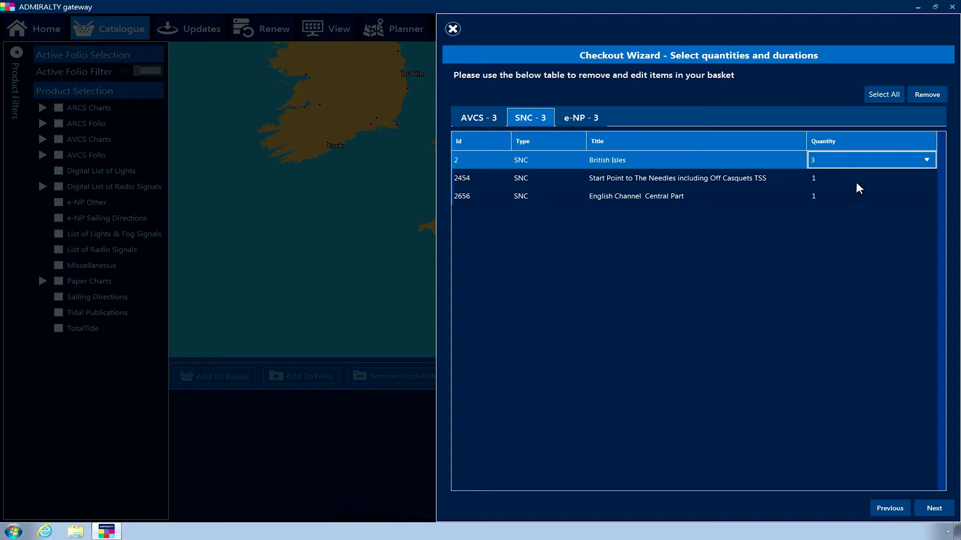
Step: Remove paper charts 2454 and 2656 from the basket
click(854, 182)
click(892, 183)
click(863, 195)
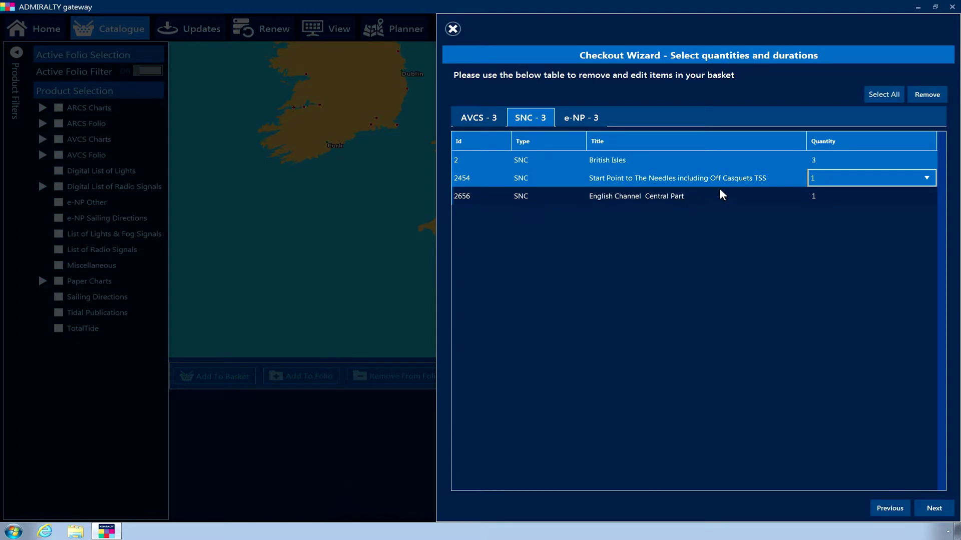
click(728, 202)
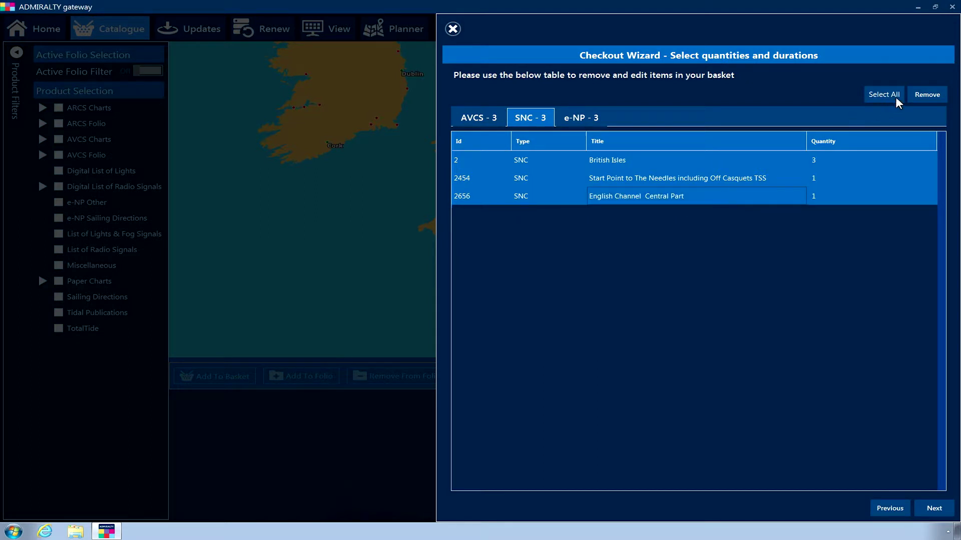
ctrl+click(730, 164)
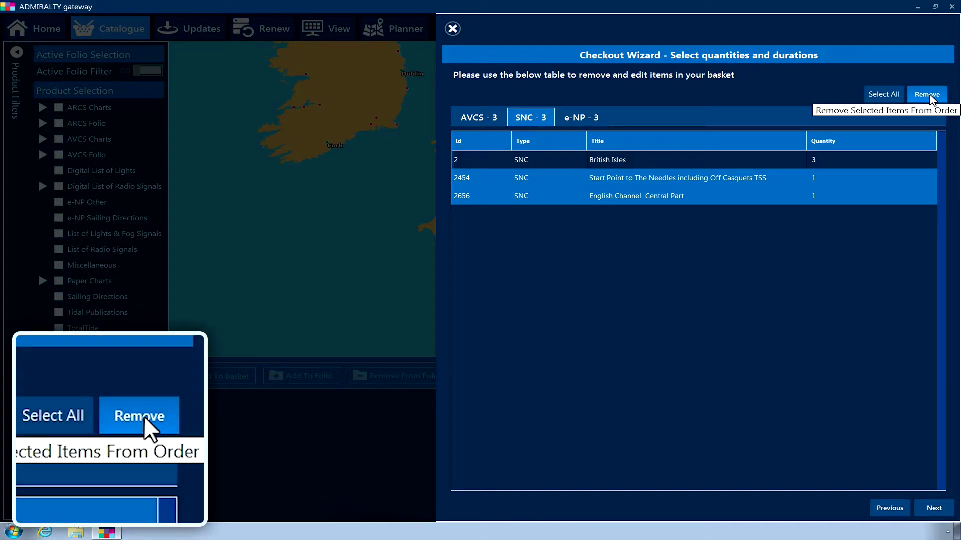
click(929, 96)
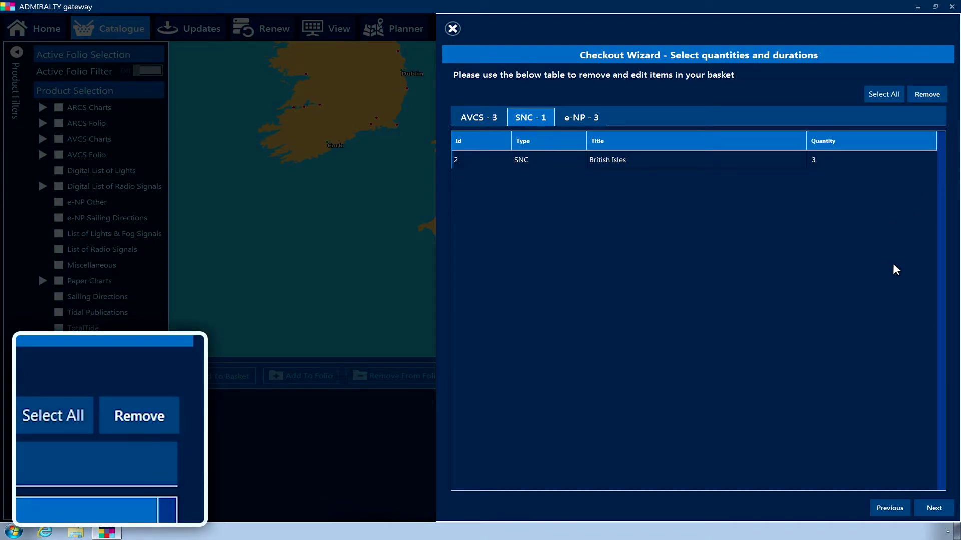
Step: Choose Submit Order instead of exporting the basket and continue to Delivery Details
click(929, 510)
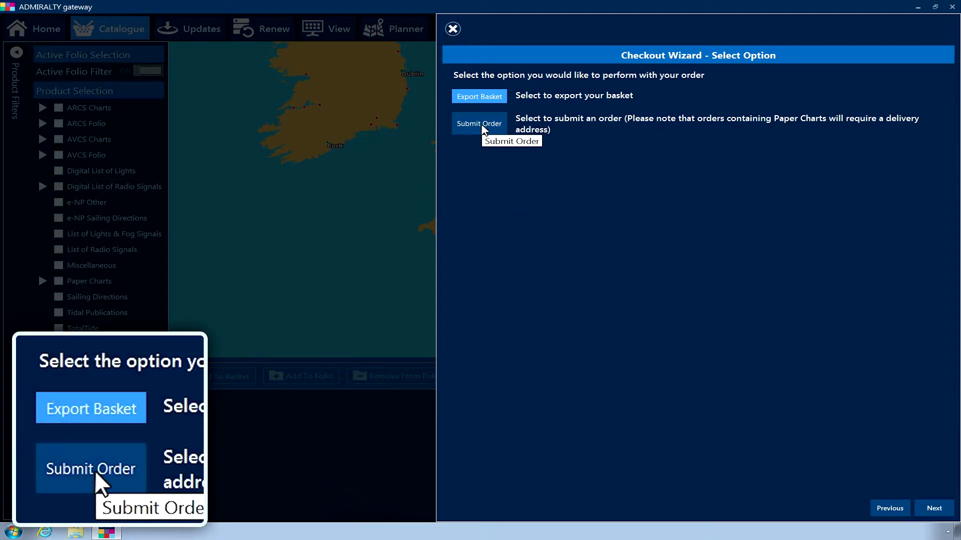
click(482, 127)
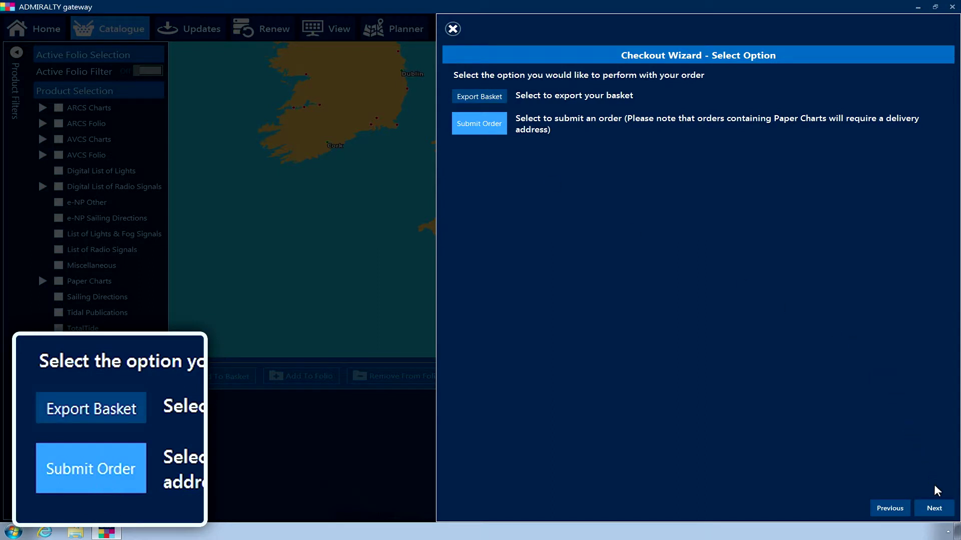
click(940, 510)
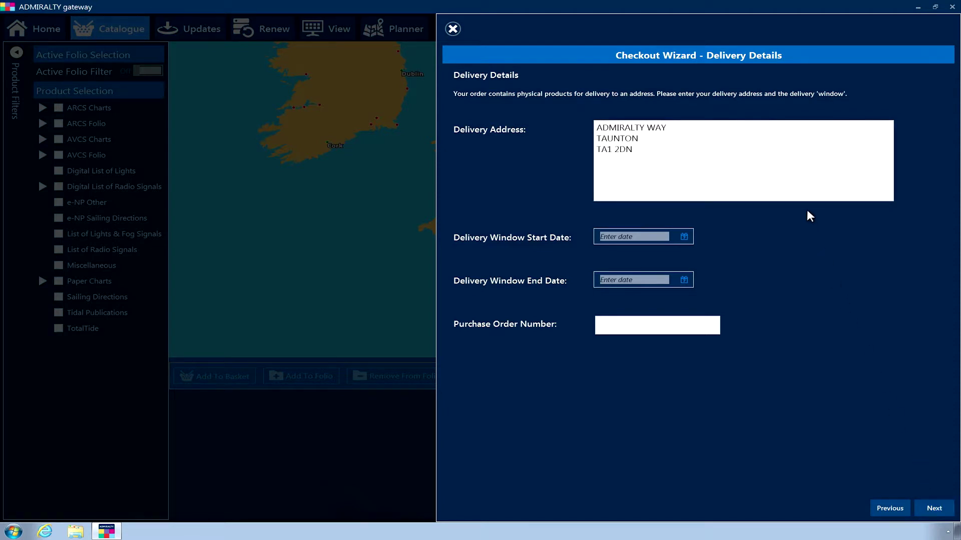
Step: Set the delivery window from 3 to 16 March 2017
click(684, 237)
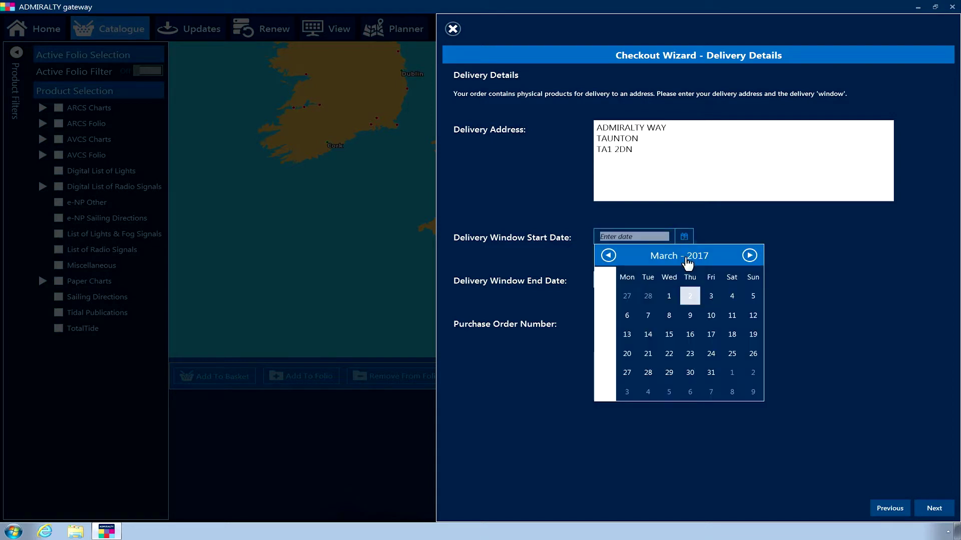
click(700, 295)
click(684, 279)
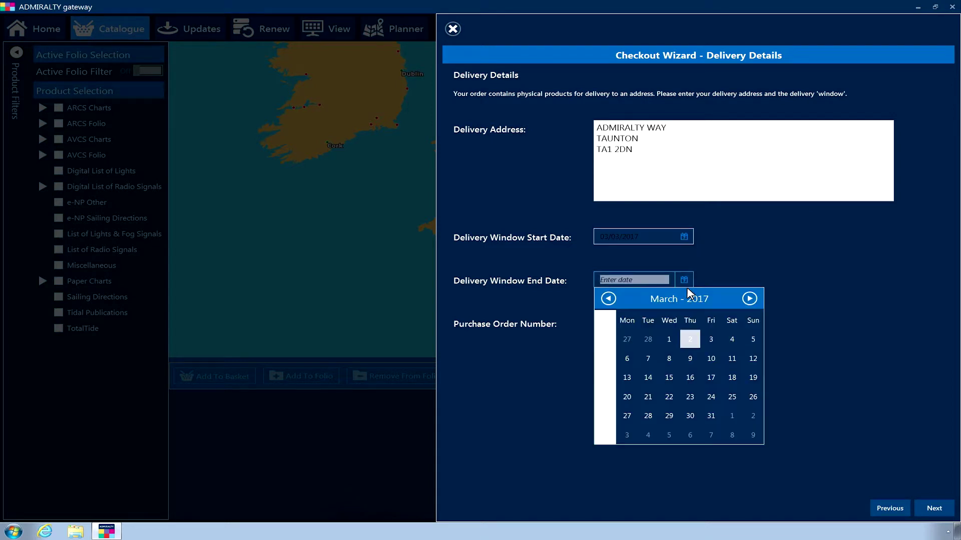
click(691, 383)
Step: Enter the purchase order number and continue to the Communications step
click(665, 327)
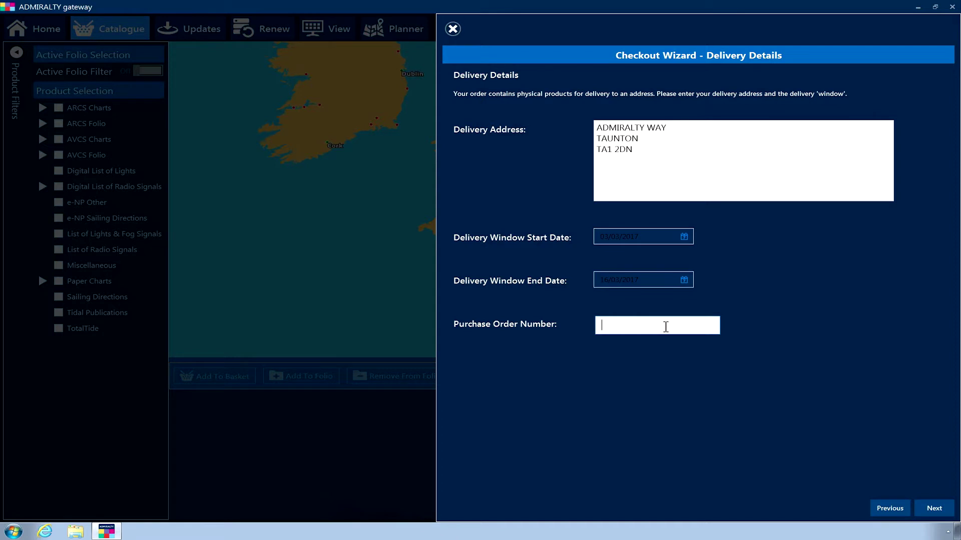
text(12345)
click(935, 510)
click(936, 508)
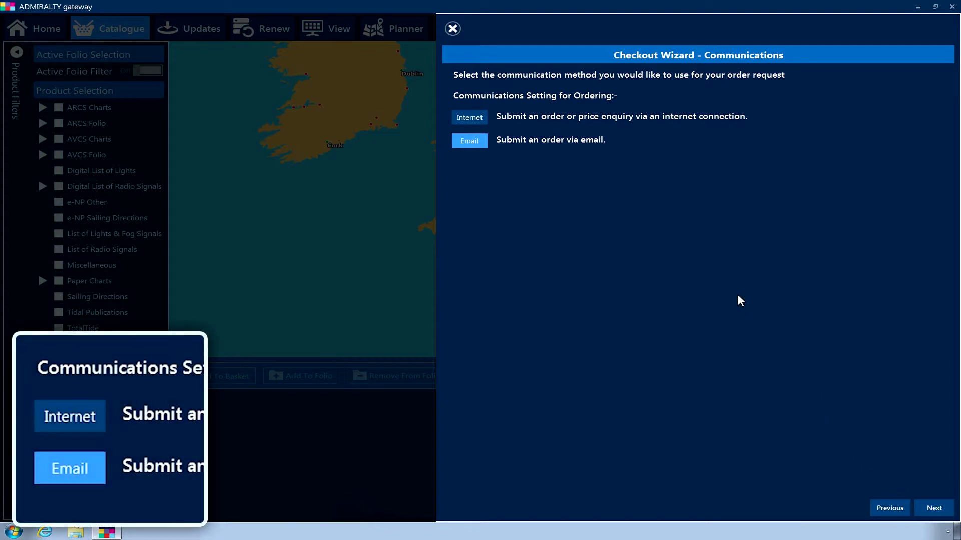
Step: Choose Internet as the communication method and proceed to the Send Confirmation summary of AVCS, e-NP and paper items
click(466, 119)
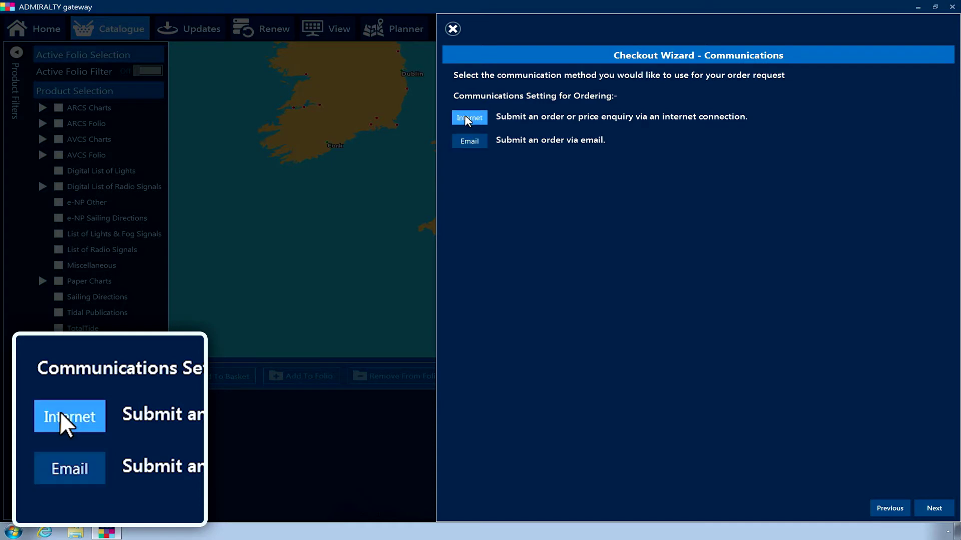
click(939, 509)
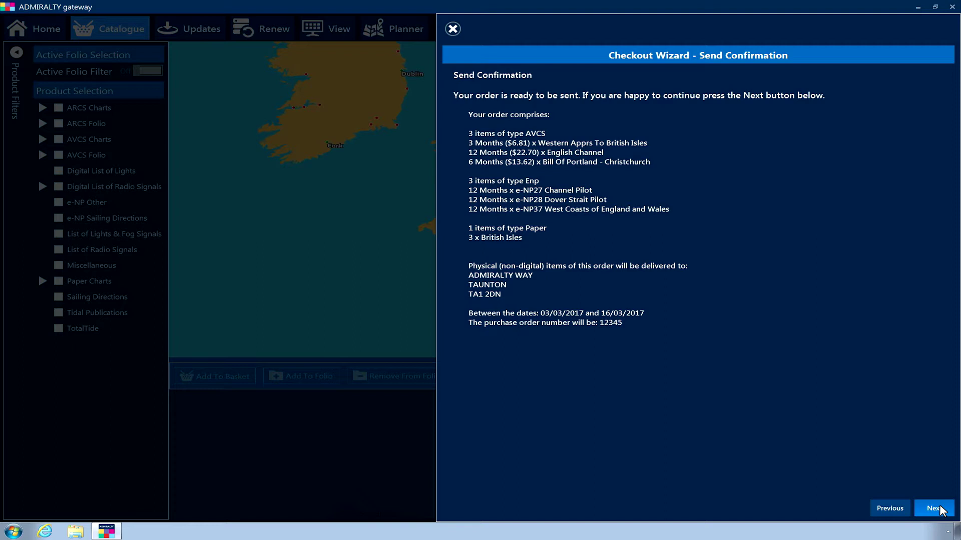
Step: Submit the order so Load Response results show it pending with e-NP, Passage Planner and Planning Station permits
click(940, 507)
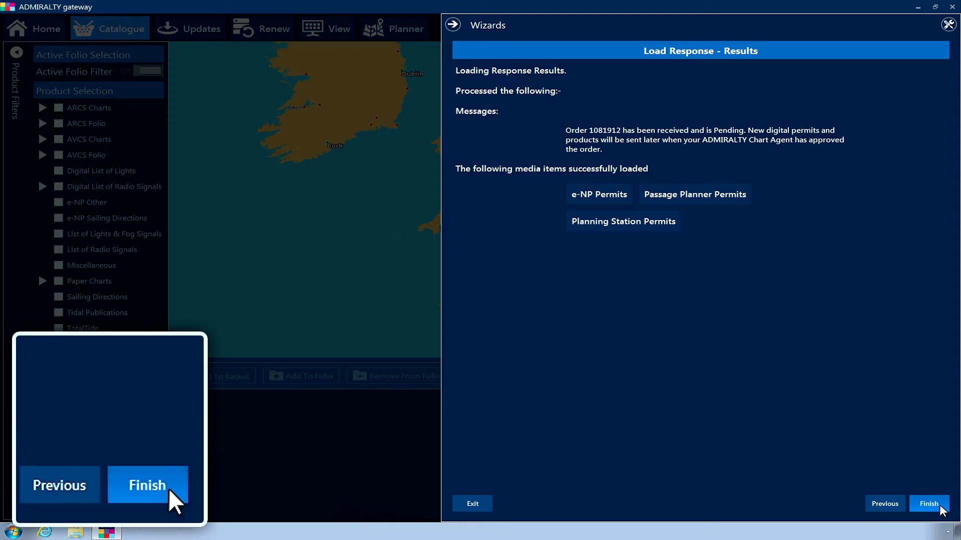
Step: Close the order results, leaving the Available Wizards list over the Home dashboard
click(940, 507)
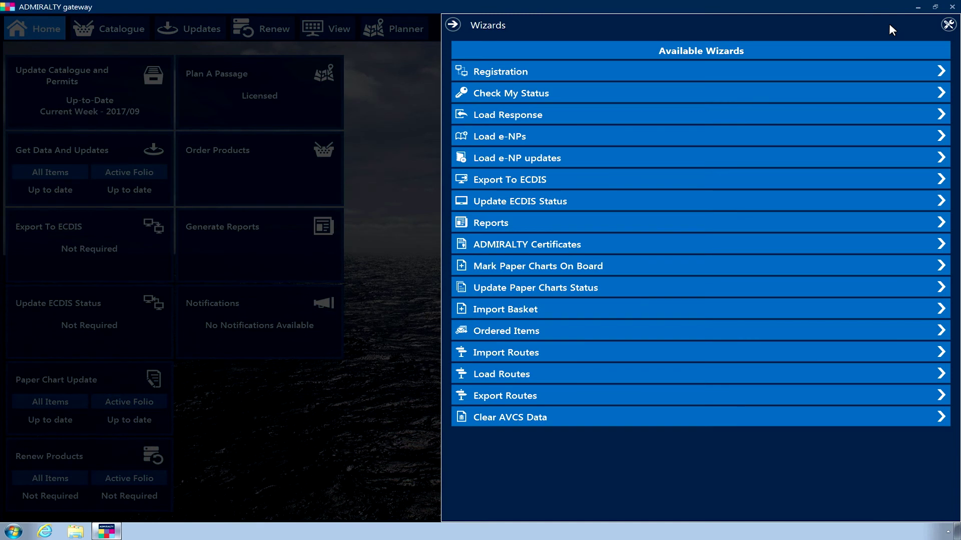
Step: Start the Load Response wizard and select AVCSOrder_1081912.admiralty from the Desktop
click(582, 116)
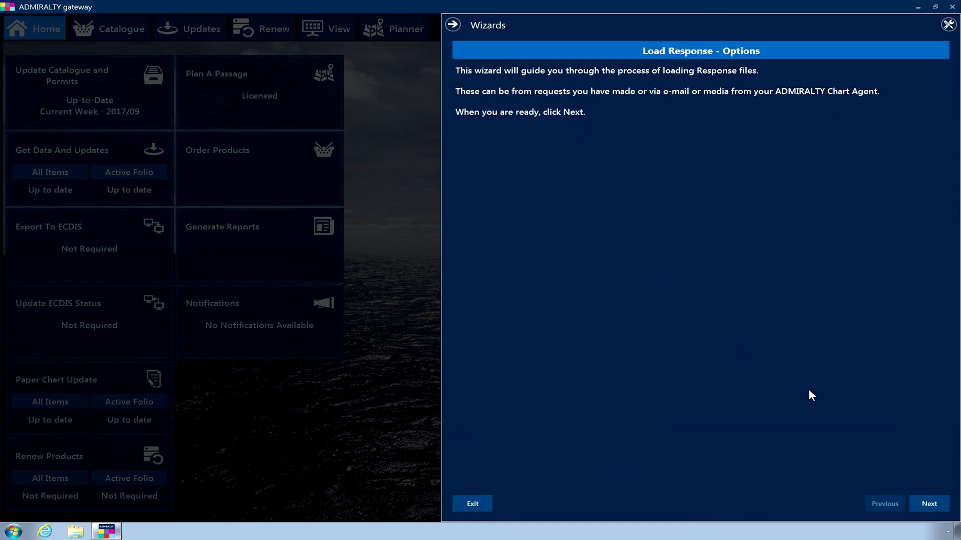
click(947, 506)
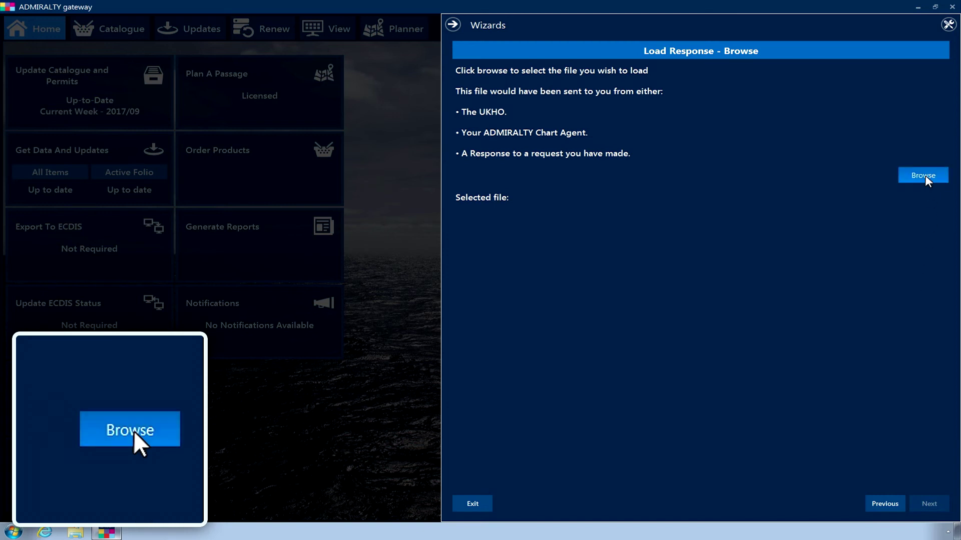
click(925, 177)
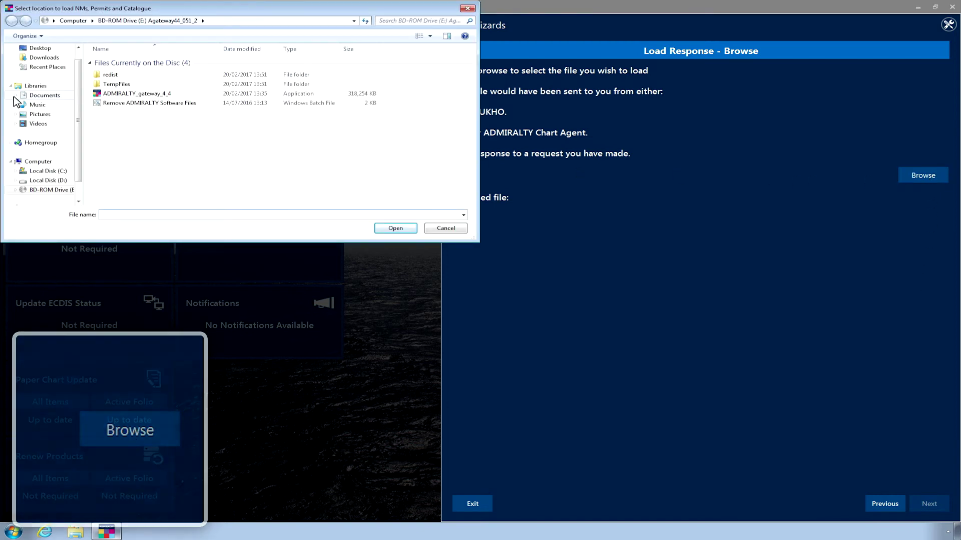
click(40, 49)
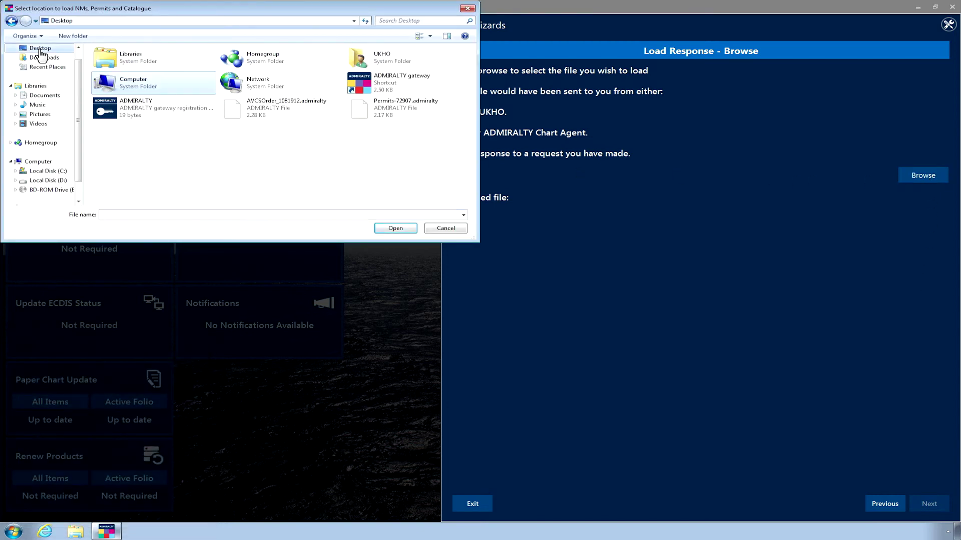
click(302, 115)
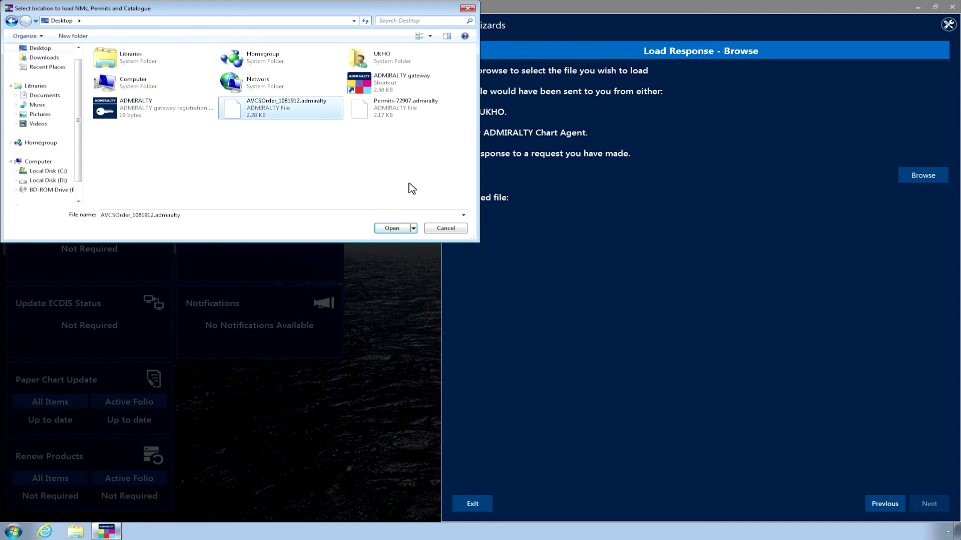
click(394, 228)
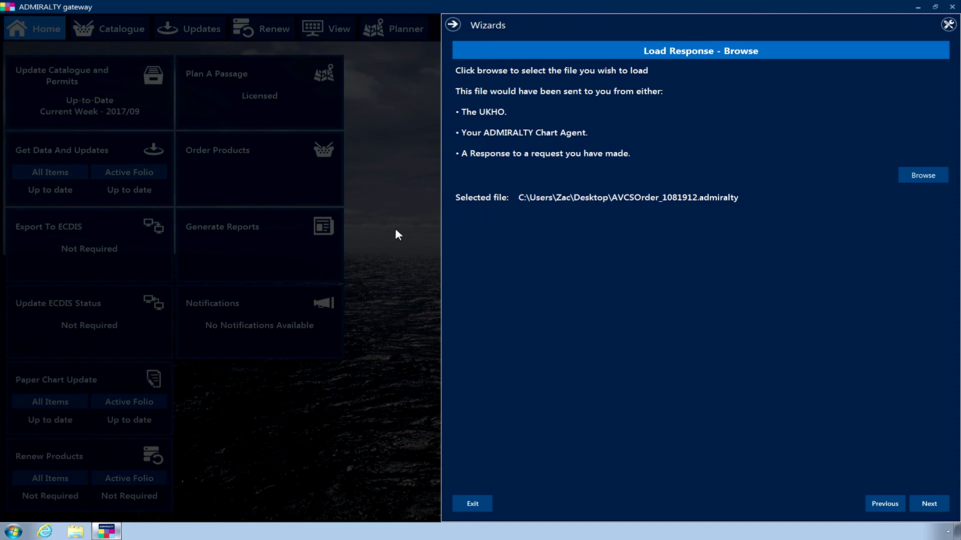
Step: Process AVCSOrder_1081912.admiralty to load AVCS permits for GB114102, GB202675 and GB302615
click(944, 504)
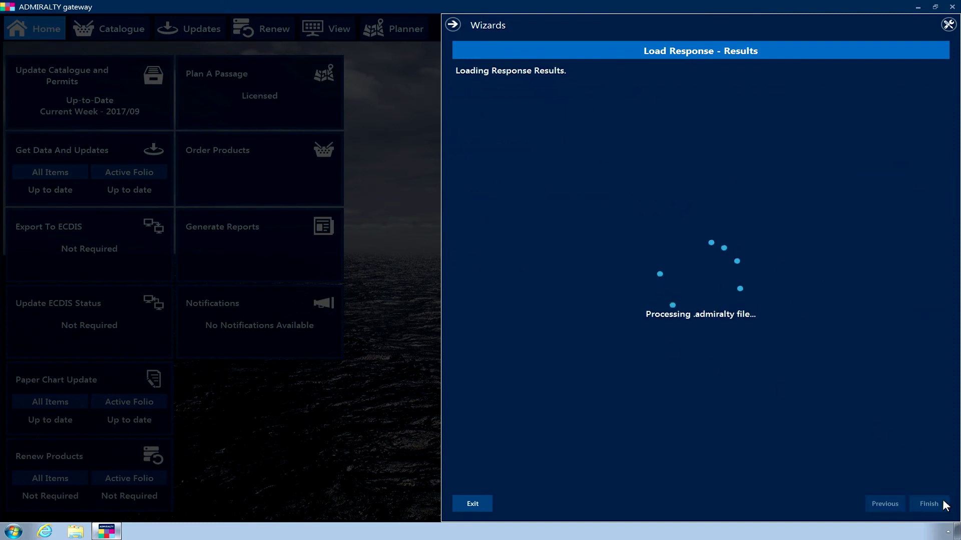